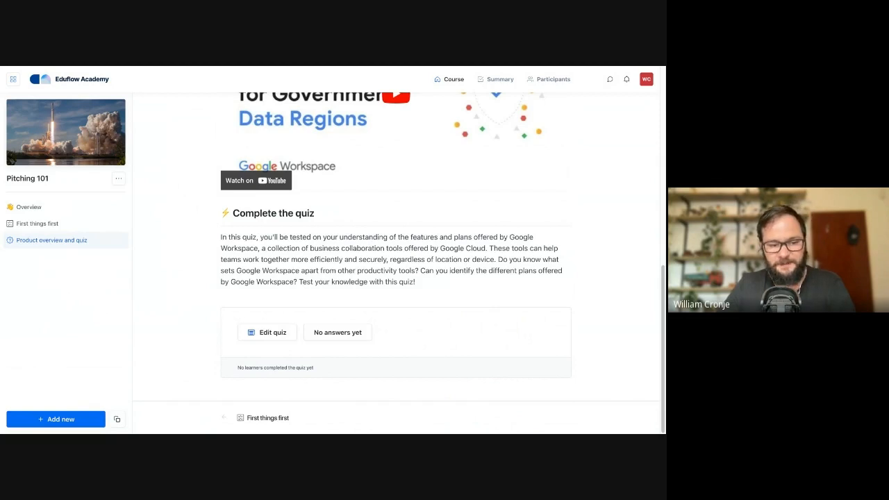
Add a video activity titled "Review an example" and paste in the description about examining an example sales pitch
click(56, 419)
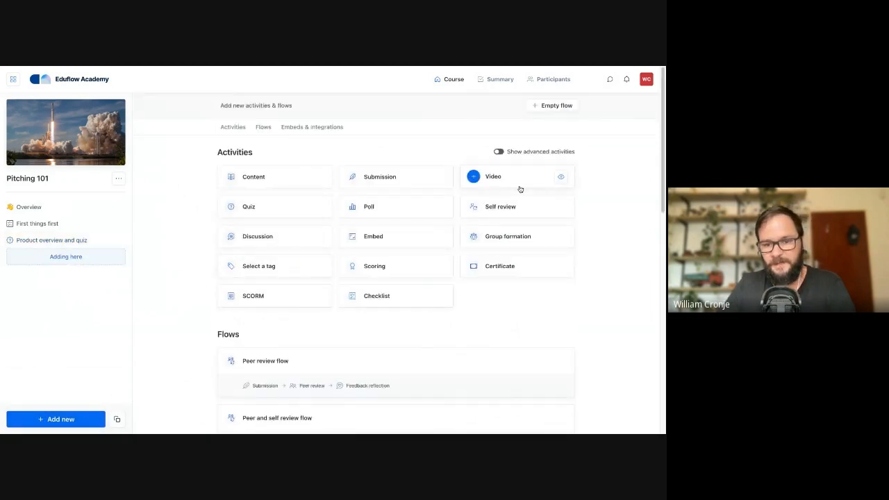
mouse_move(485, 179)
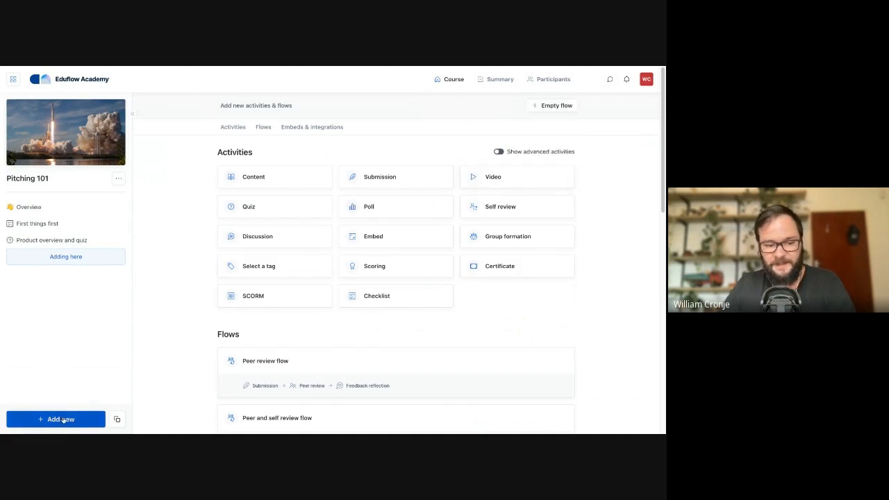
click(473, 178)
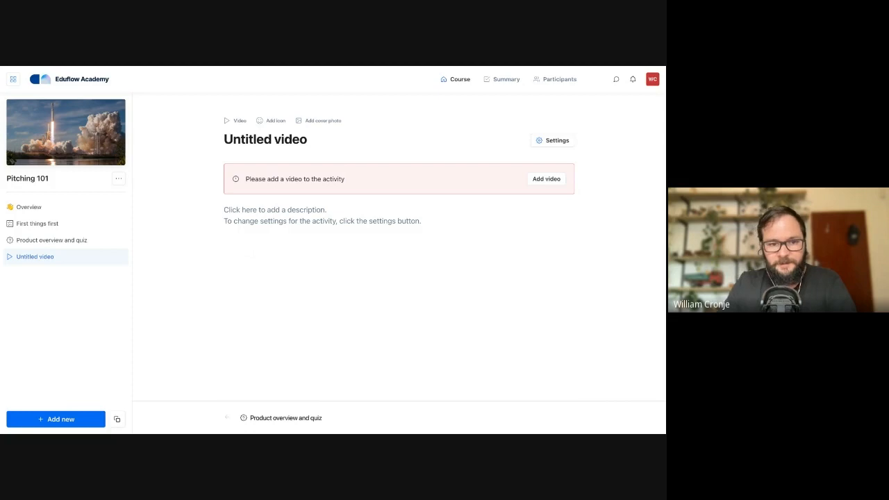
double_click(248, 139)
key(ctrl+a)
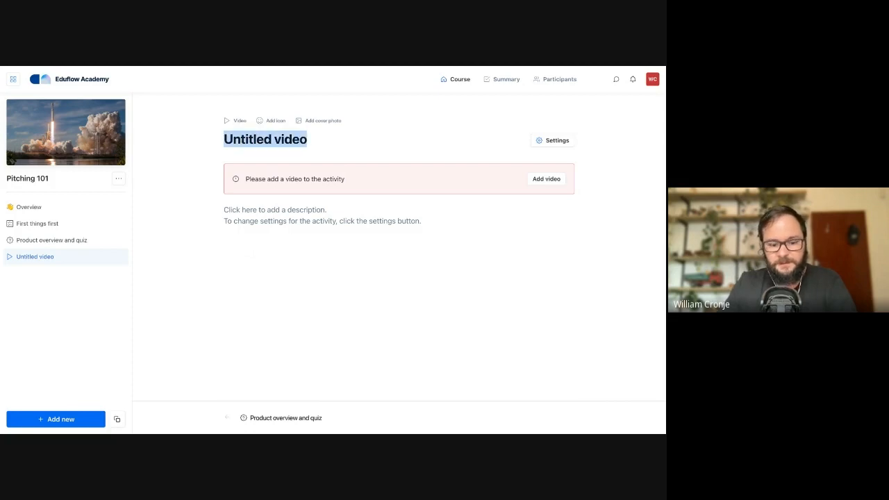
text(Review an example)
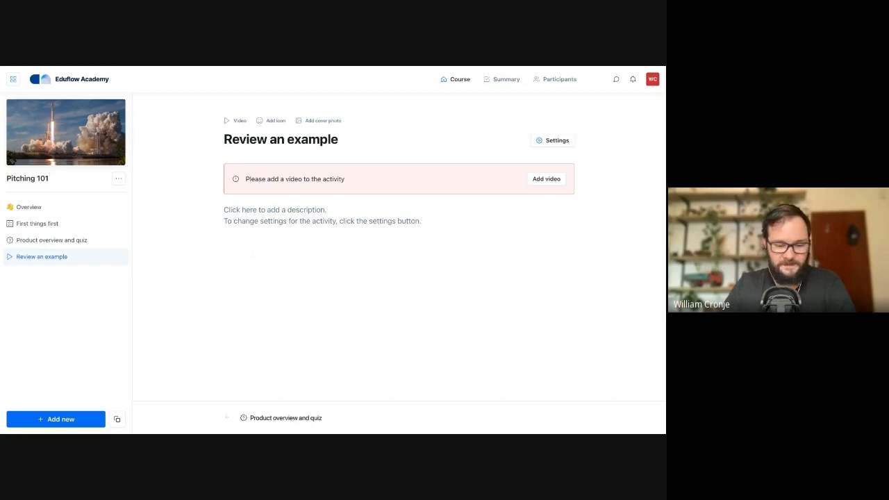
click(327, 215)
text(In this video, we will examine an example of a sales pitch. As a sales executive, the ability to deliver a compelling sales pitch is crucial to your success. A sales pitch is a persuasive argument or presentation that aims to convince potential customers or clients to purchase a product or service. In the video, we will identify both the strong and weak points of the pitch and discuss how to craft a successful sales pitch. By taking the time to analyze this example and learn from it, sales executives can hone their skills and set themselves up for long-term success in their careers.)
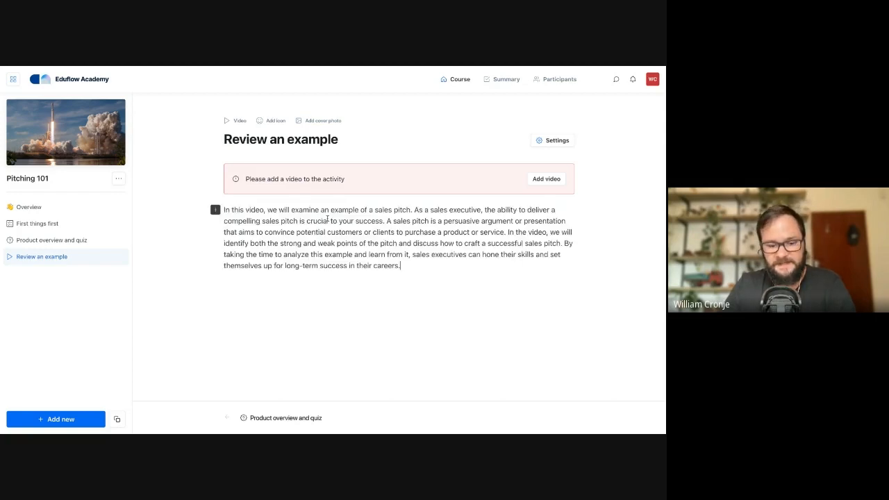
Add the YouTube video "My 1 Minute Sales Pitch" to the activity by link instead of file upload
click(515, 192)
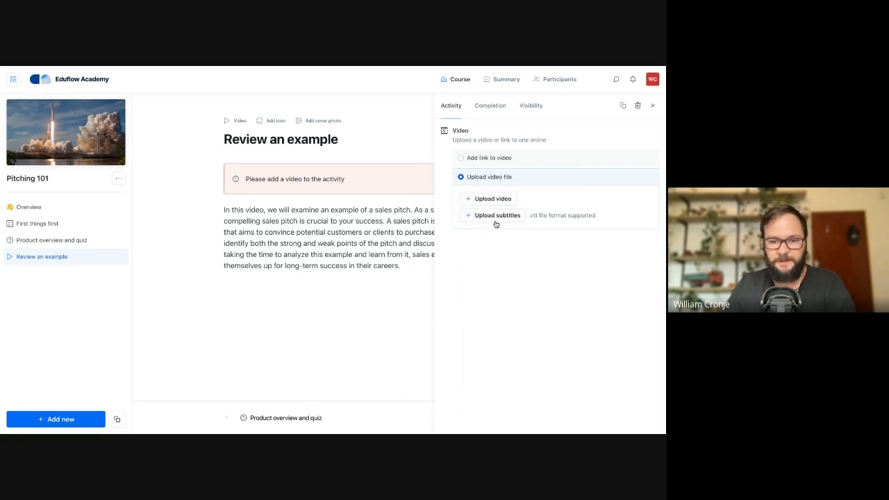
click(485, 158)
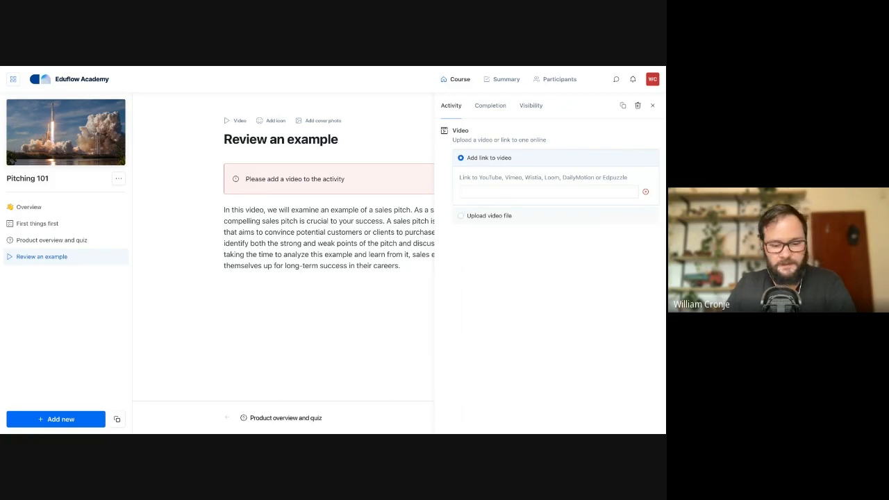
click(514, 191)
text(https://youtu.be/EQjqRWzX0gI)
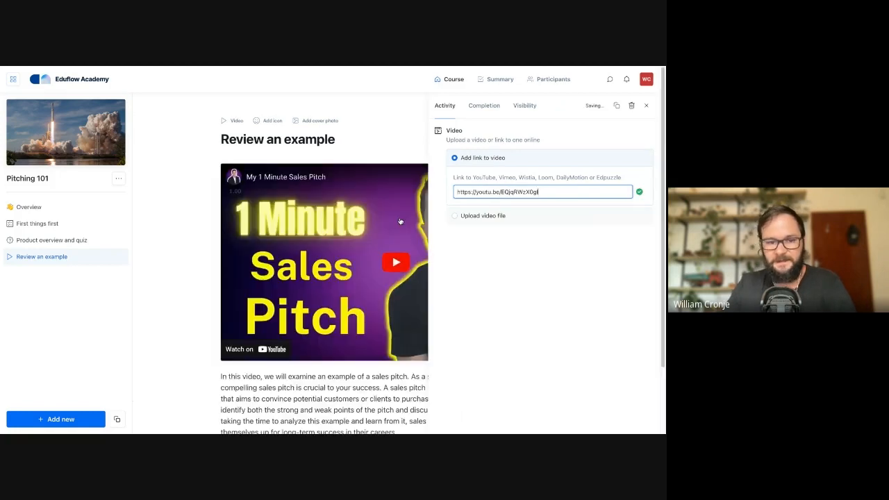
click(351, 319)
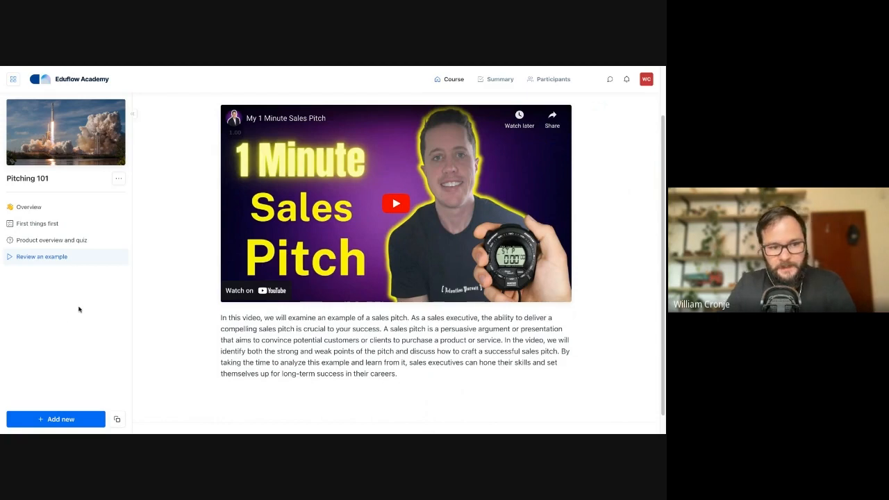
scroll(199, 217, up, 2)
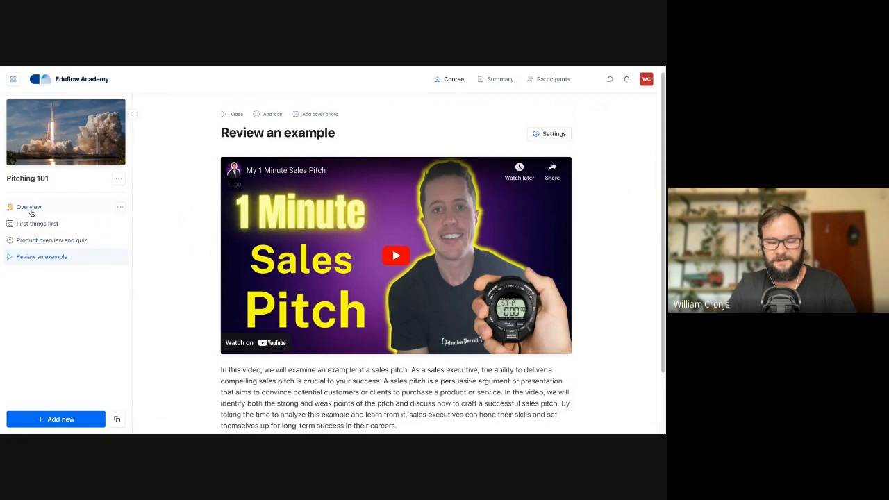
Create an empty flow named "Get to know the product" and move the "Product overview and quiz" activity into it
click(51, 420)
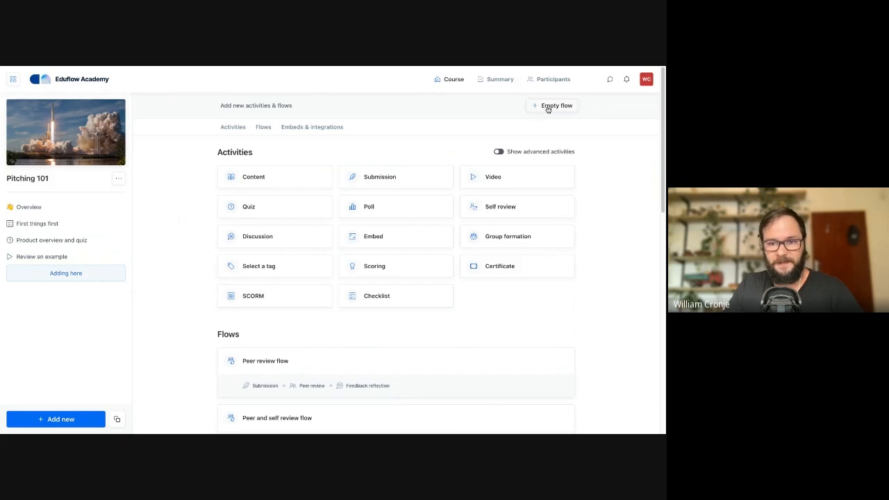
scroll(460, 236, down, 5)
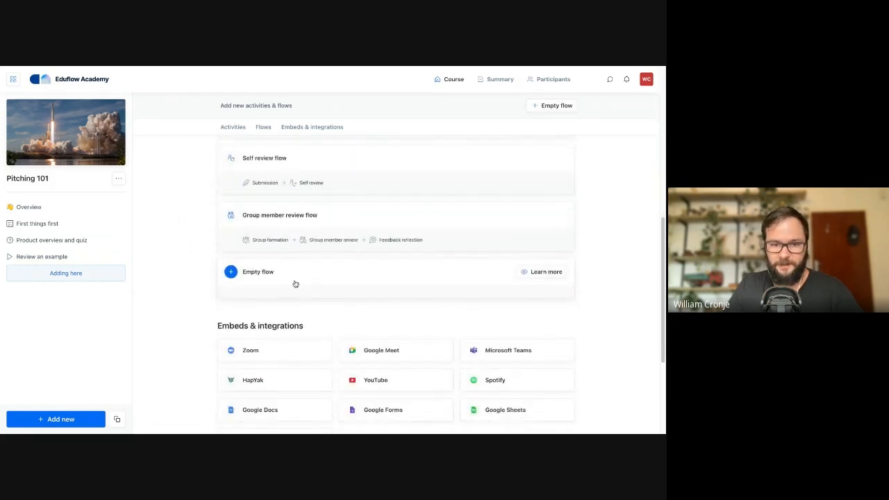
scroll(295, 284, up, 5)
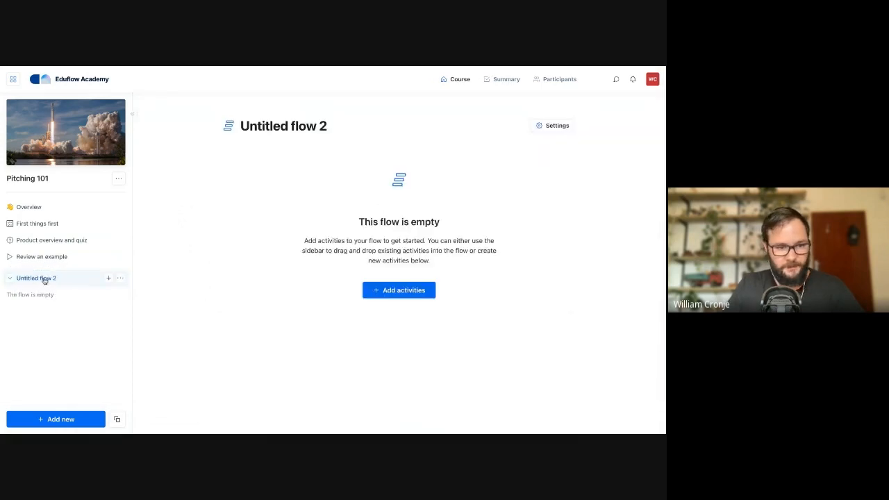
click(274, 126)
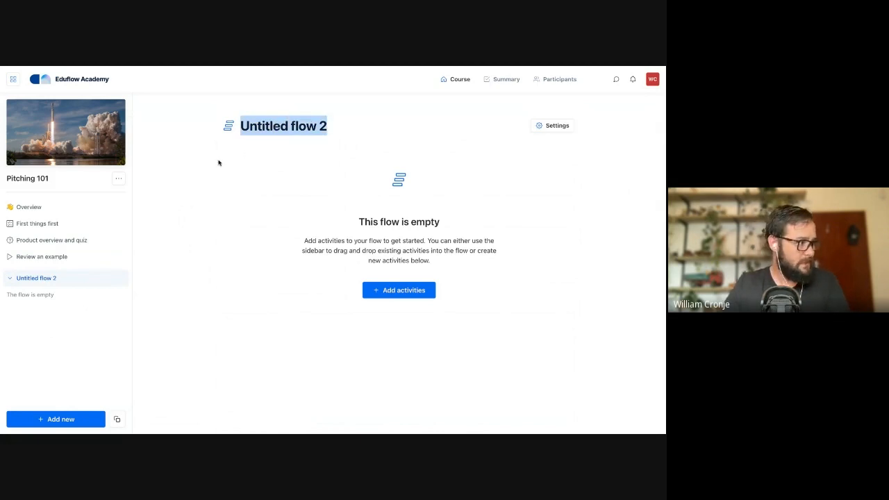
text(Ge)
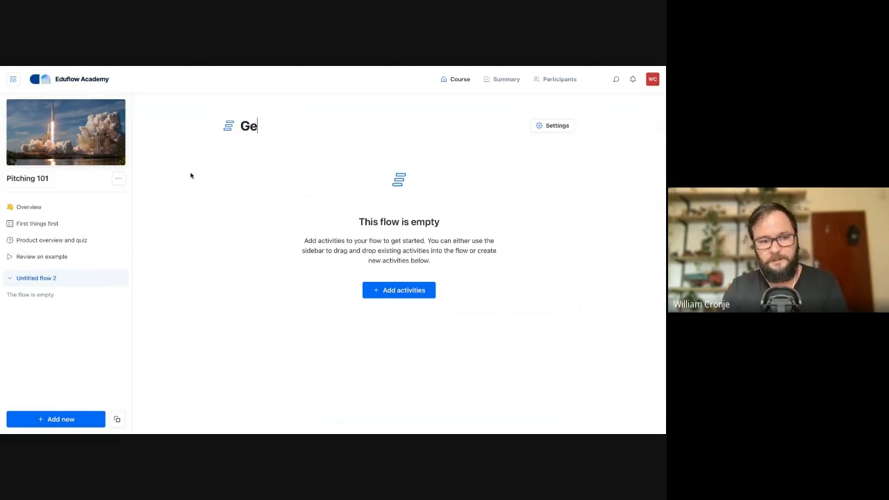
text(t to know the product)
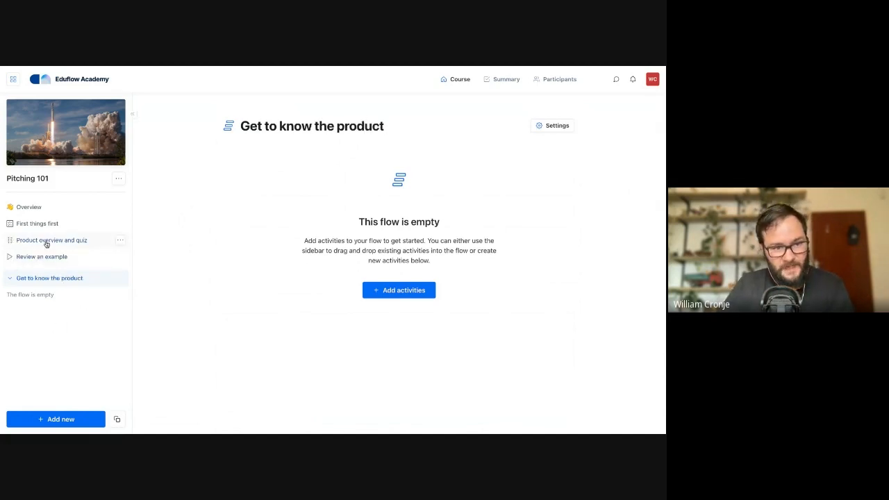
drag(11, 238, 12, 279)
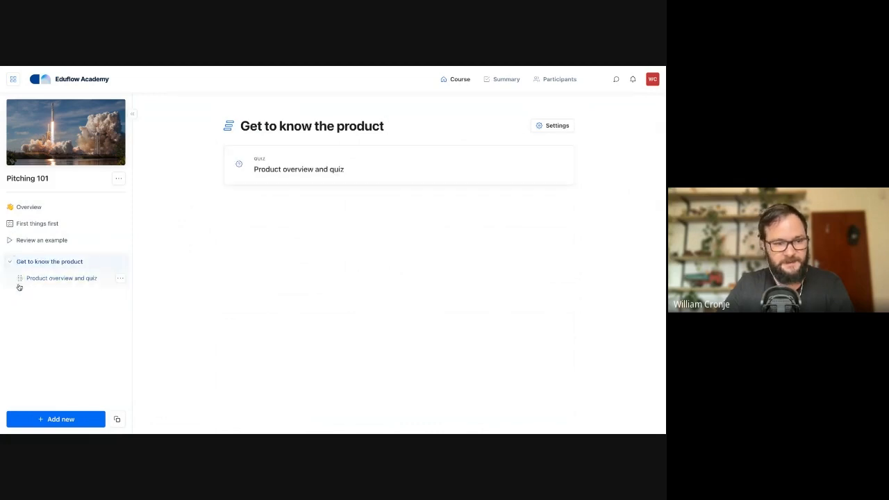
Create another empty flow named "What is a good pitch?" and move the "Review an example" video into it
click(44, 421)
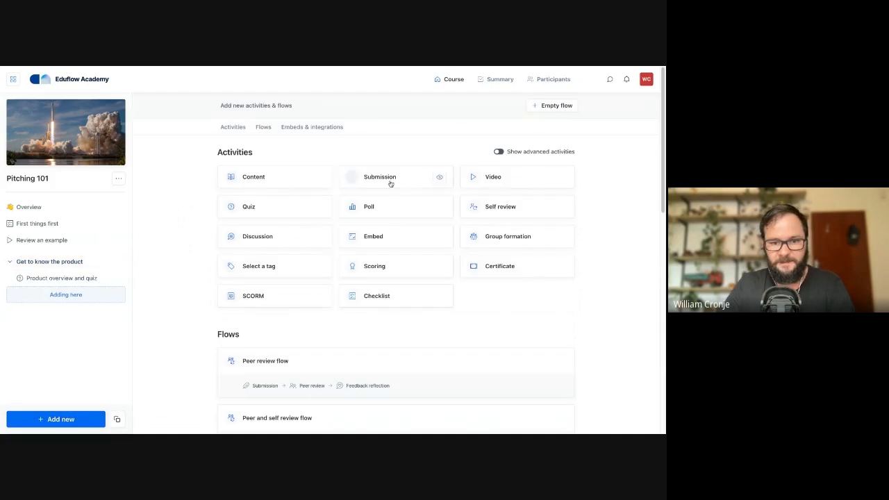
click(552, 106)
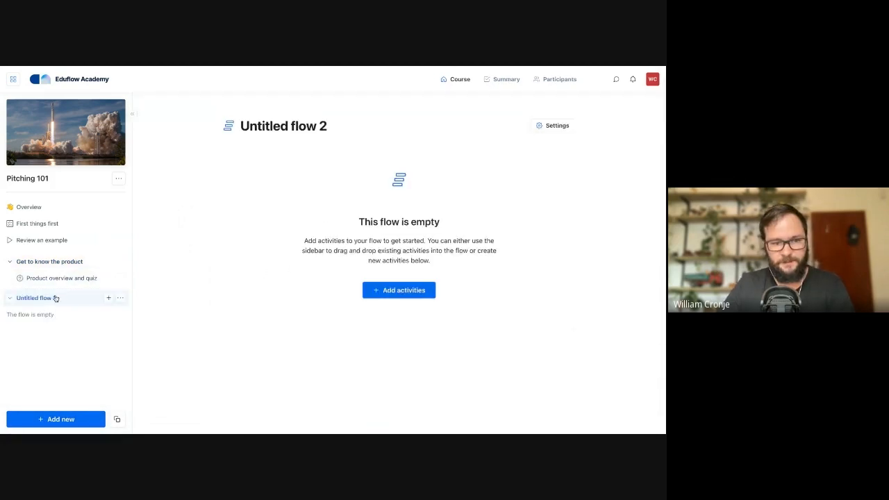
triple_click(311, 123)
text(Wha)
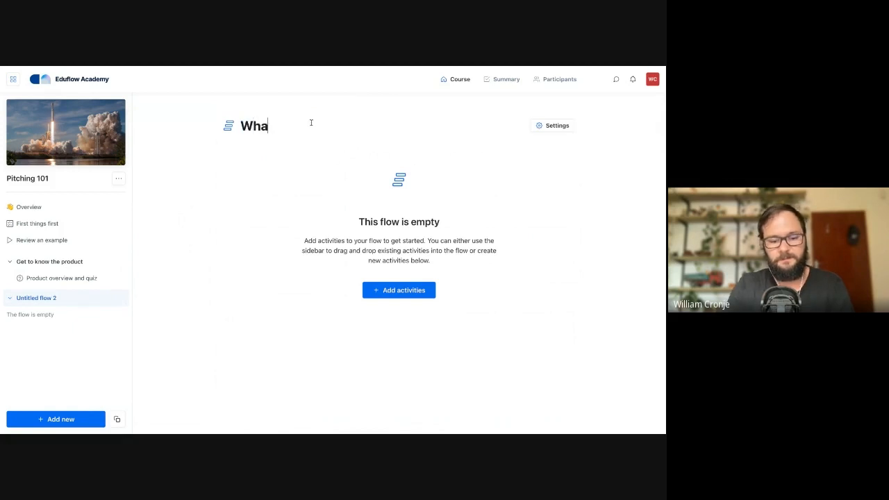
text(t is a good pitch)
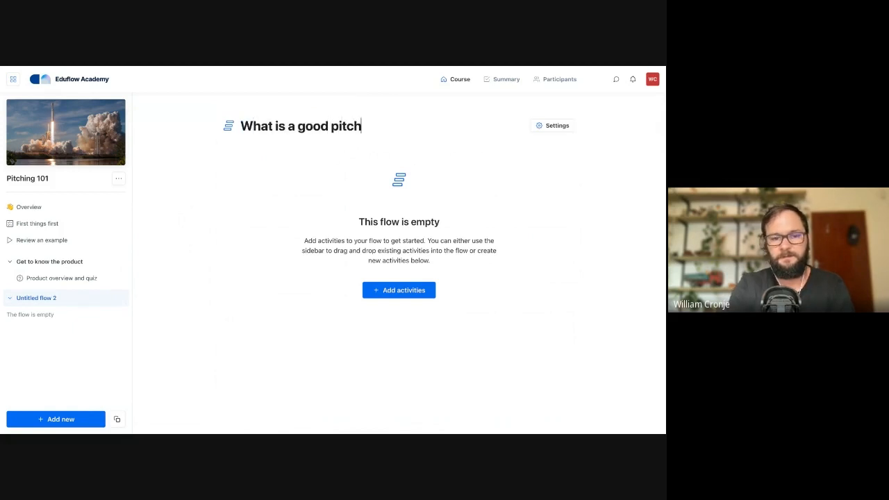
text(?)
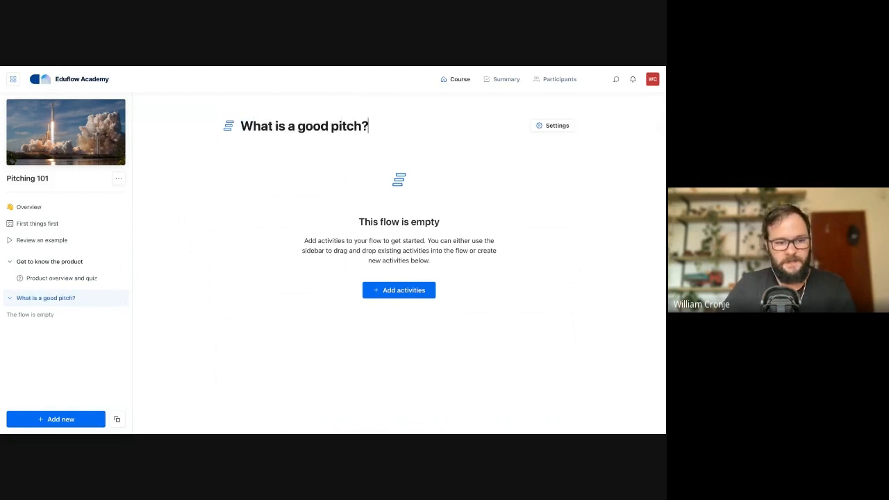
drag(10, 240, 11, 311)
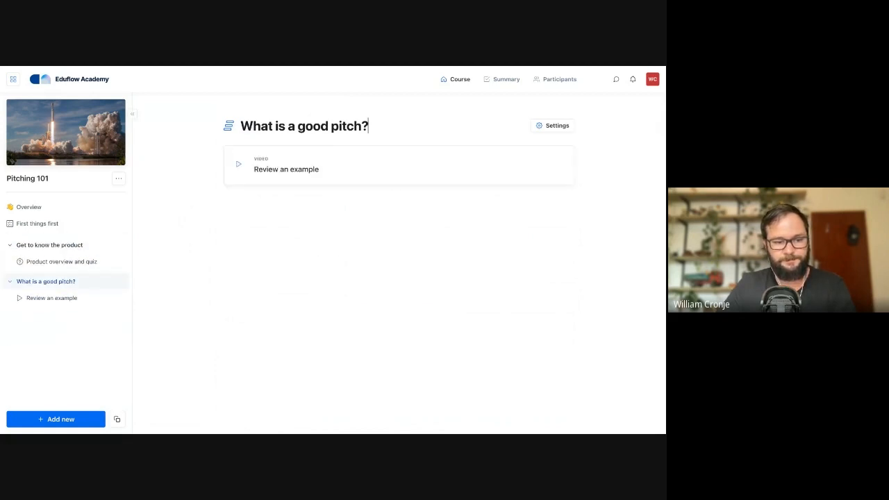
Collapse the "Get to know the product" flow in the course outline and view the "Review an example" activity
click(10, 246)
click(10, 264)
click(10, 264)
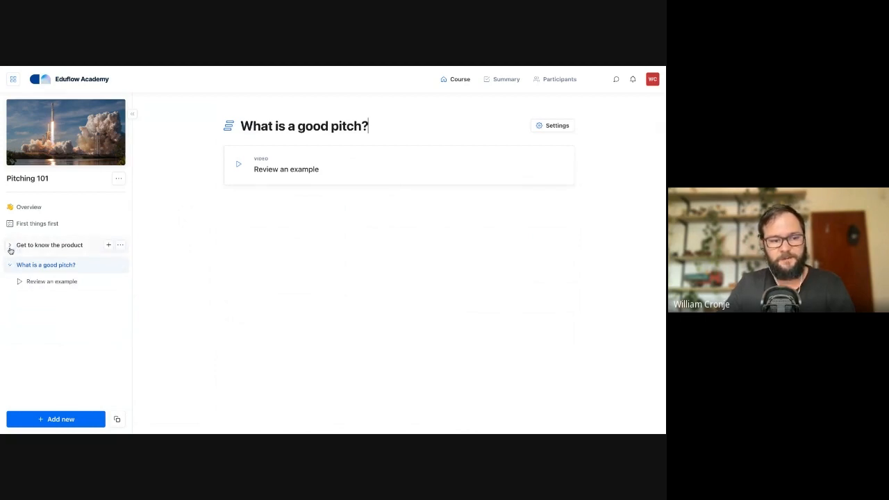
click(11, 247)
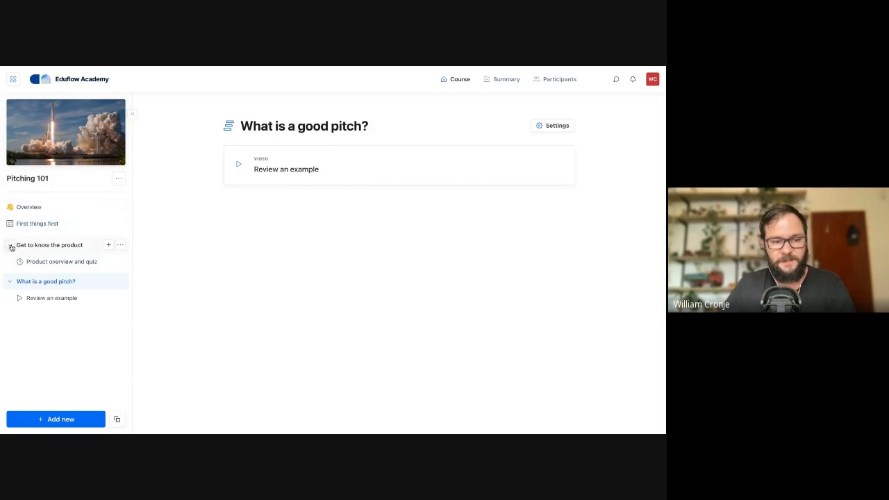
click(12, 246)
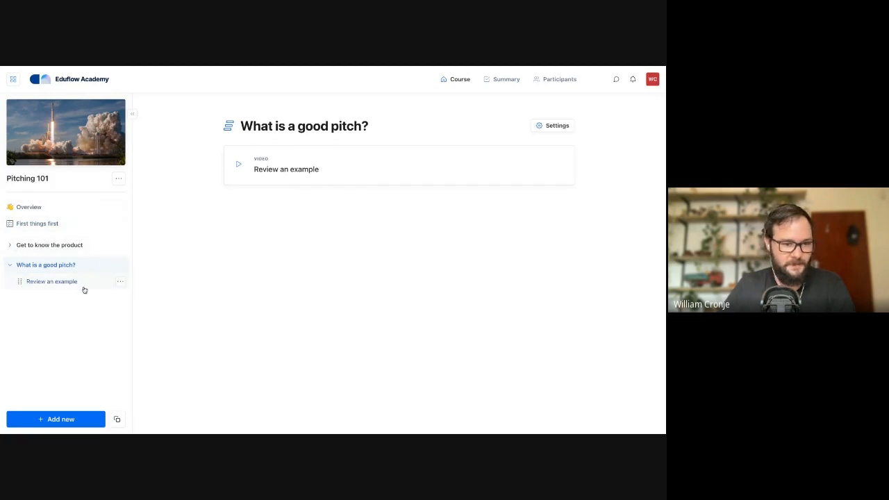
click(58, 285)
scroll(322, 275, down, 2)
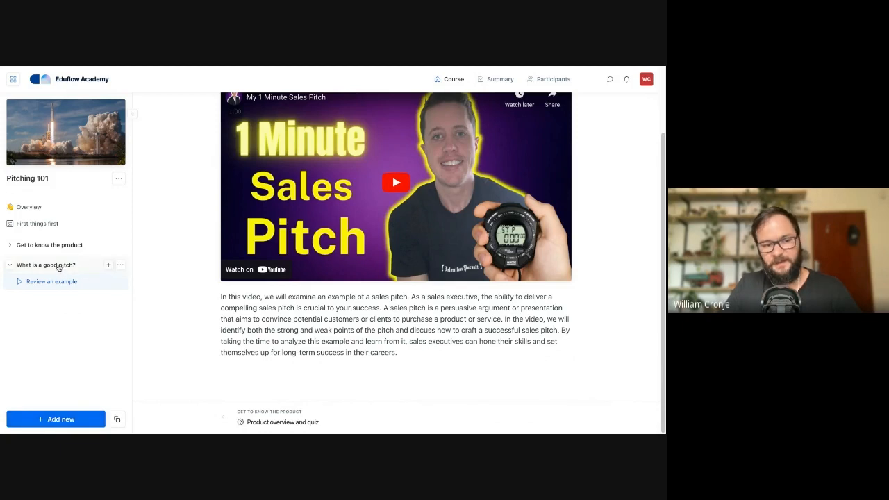
Add a poll activity at the bottom of the "What is a good pitch?" flow
click(108, 267)
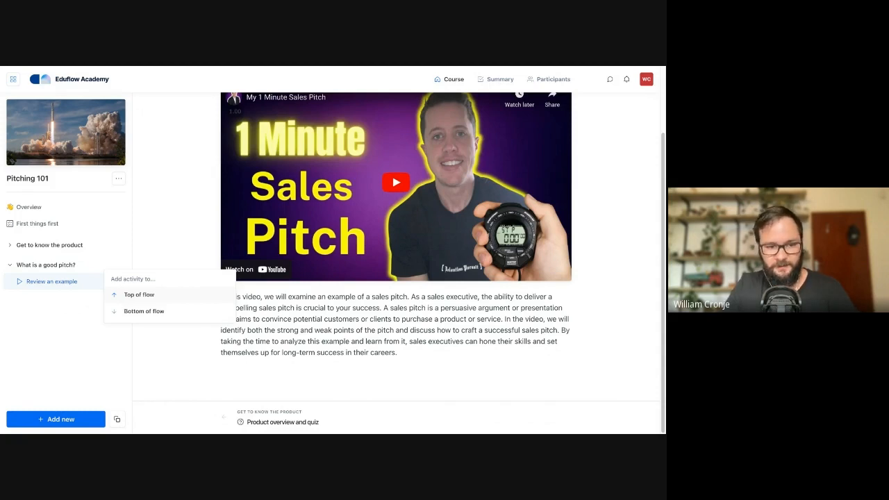
click(139, 311)
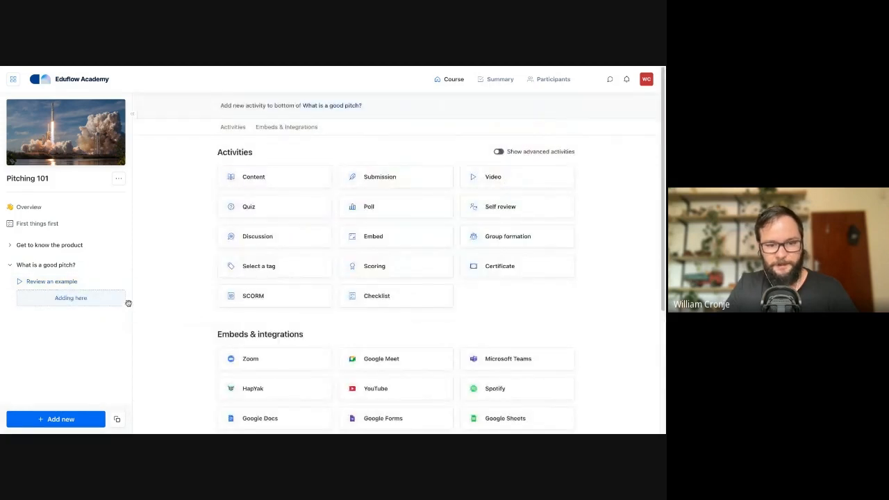
click(353, 216)
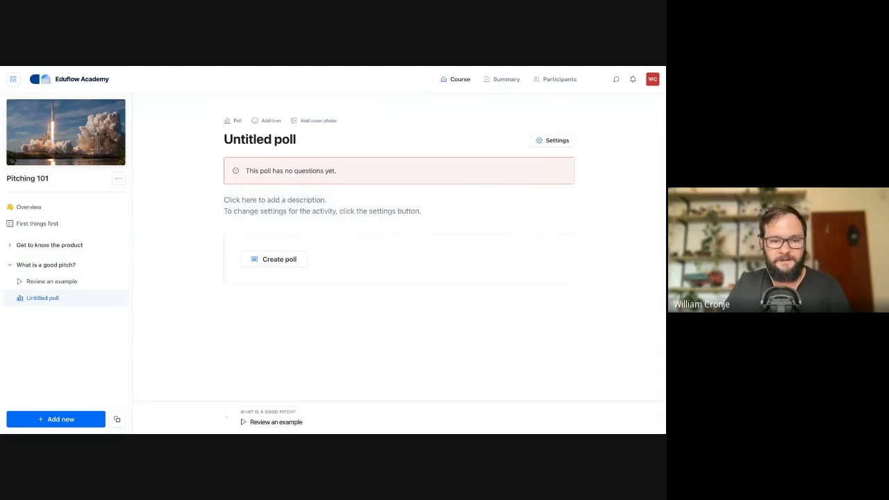
Paste the description of what makes an effective sales pitch into the poll activity and open its question editor
click(256, 206)
key(ctrl+v)
scroll(288, 229, down, 5)
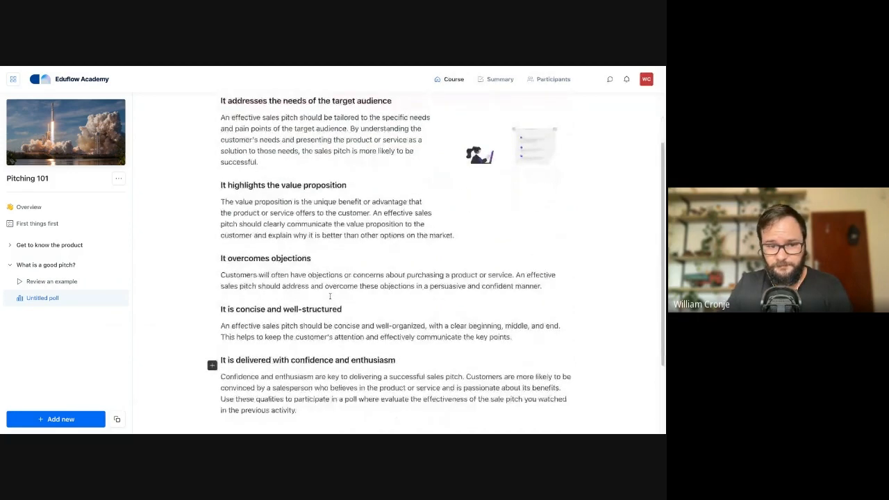
scroll(290, 229, up, 5)
scroll(384, 281, down, 3)
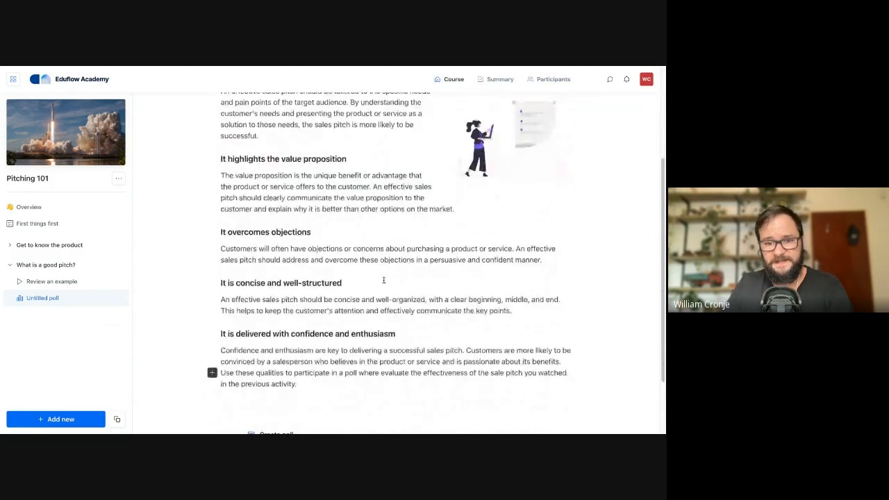
scroll(333, 319, down, 2)
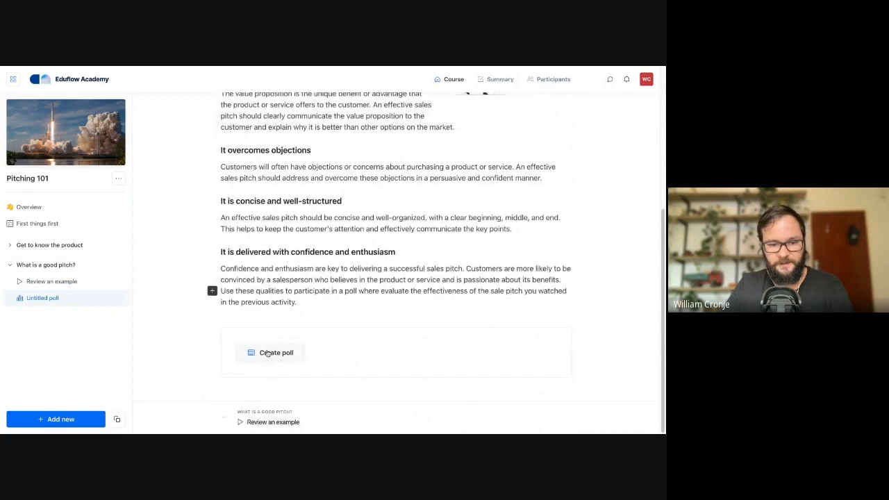
click(267, 354)
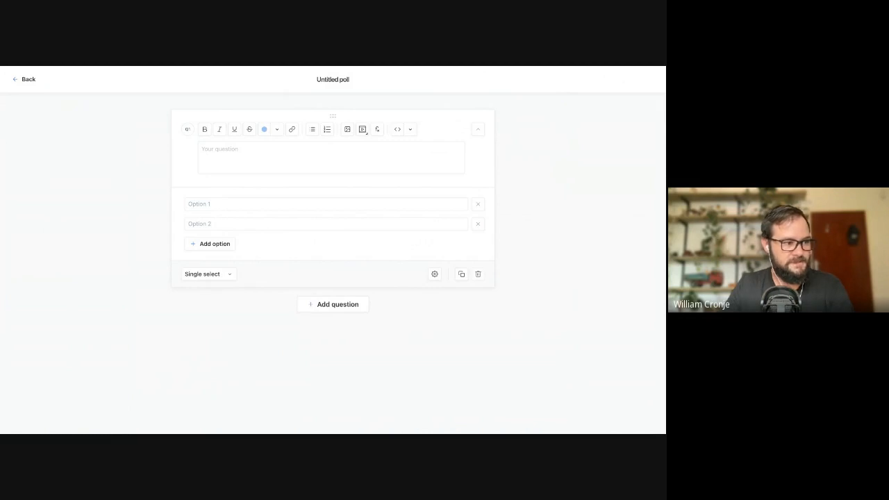
Paste the "Addresses the needs of the target audience:" criterion as the poll question and separate its explanation from the heading with a blank line
click(244, 157)
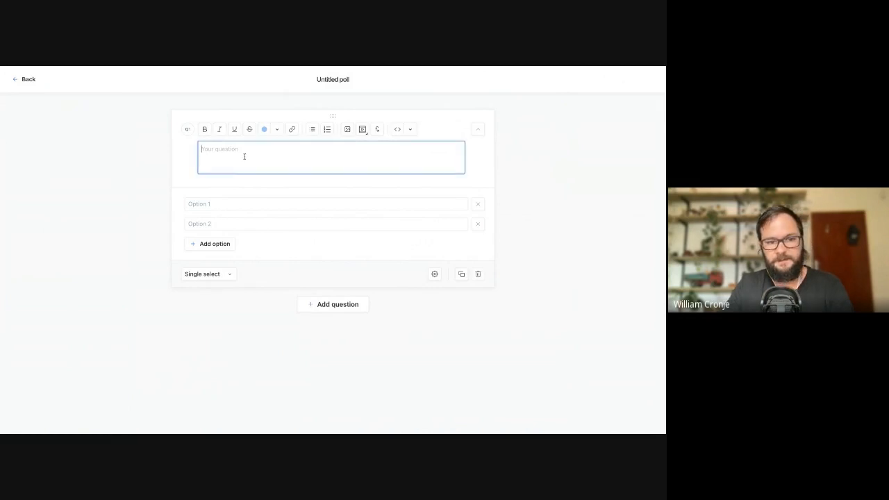
text(Addresses the needs of the target audience: An effective sales pitch should be tailored to the specific needs and pain points of the target audience. By understanding the customer's needs and presenting the product or service as a solution to those needs, the sales pitch is more likely to be successful.)
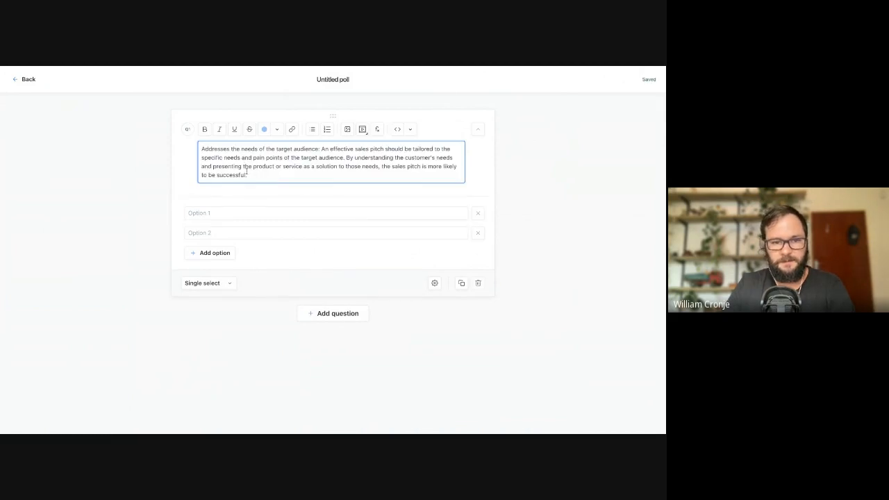
key(Return)
key(Return)
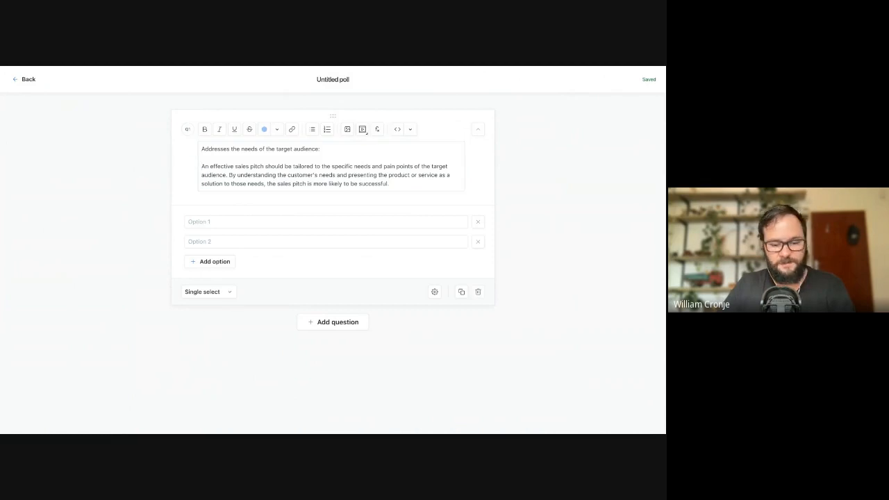
Paste the "Fully achieved" and "Partially achieved" descriptions about the target audience's needs and pain points into the question's two answer options
click(226, 221)
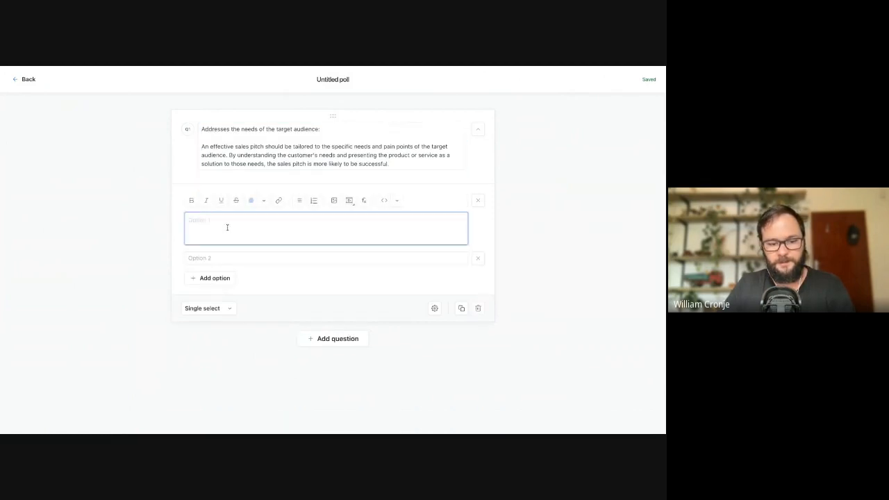
text(Fully achieved: The sales pitch clearly identified and addressed the specific needs and pain points of the target audience.)
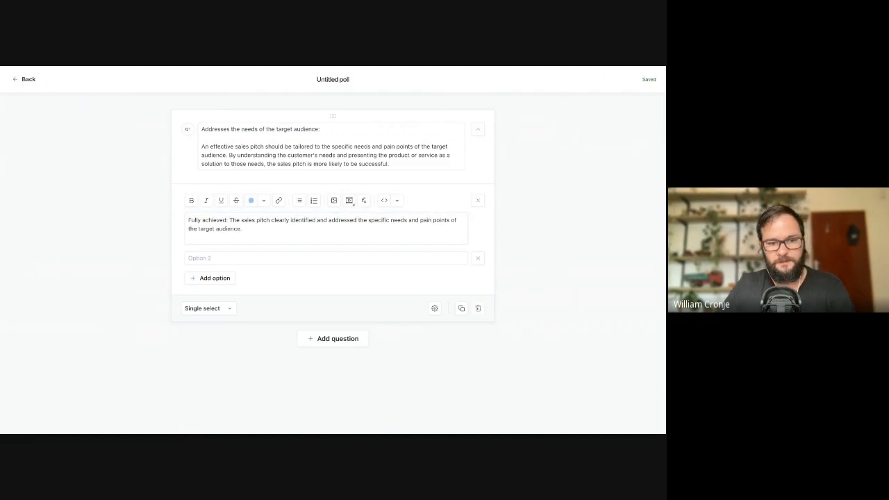
click(227, 257)
click(227, 227)
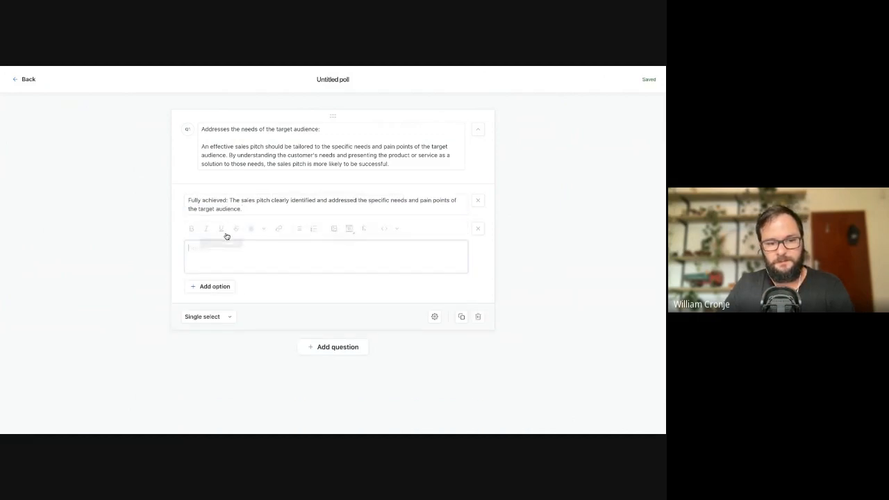
text(Partially achieved: The sales pitch addressed some of the needs and pain points of the target audience, but not all.)
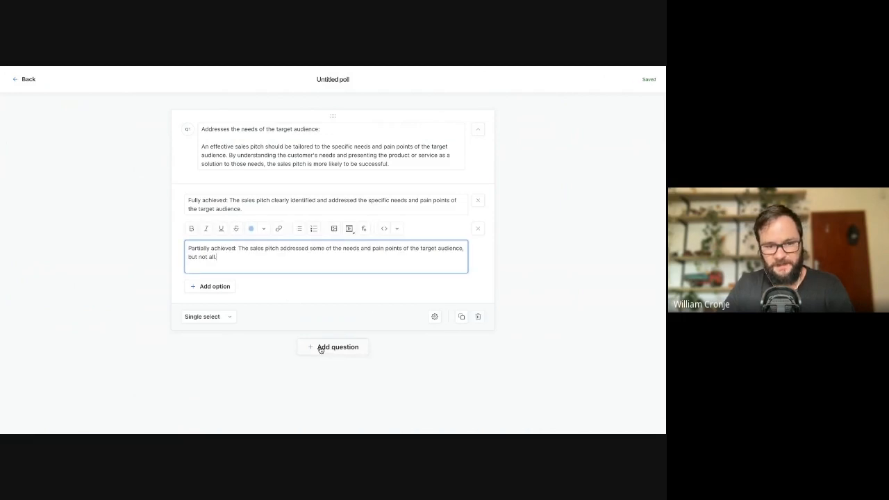
Open the choice between single and multiple selection for the poll question
click(220, 318)
click(225, 291)
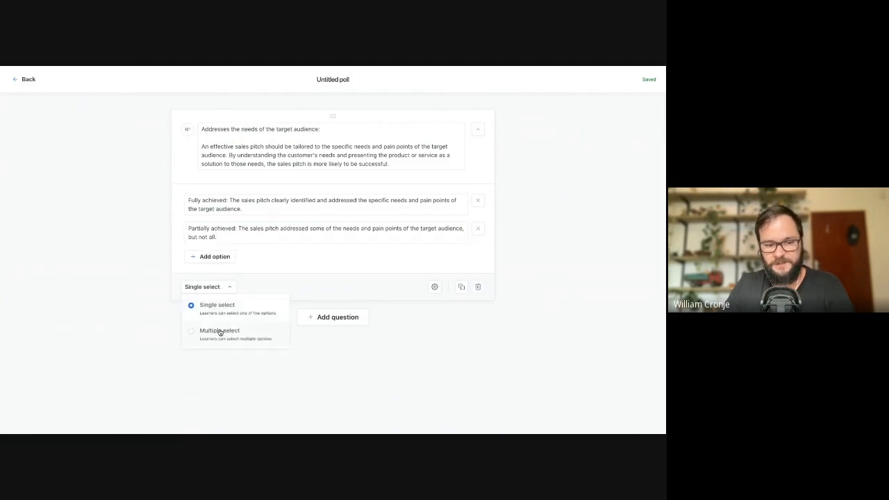